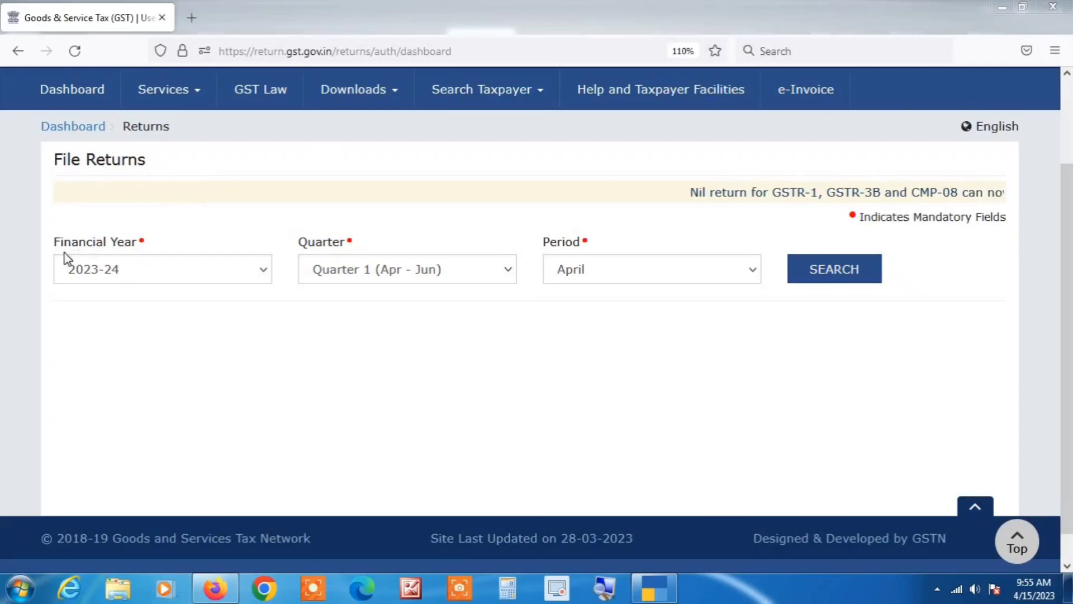
Choose financial year 2022-23 and Quarter 4 (Jan - Mar) for the returns to file
{"action": "left_click", "coordinate": [263, 273]}
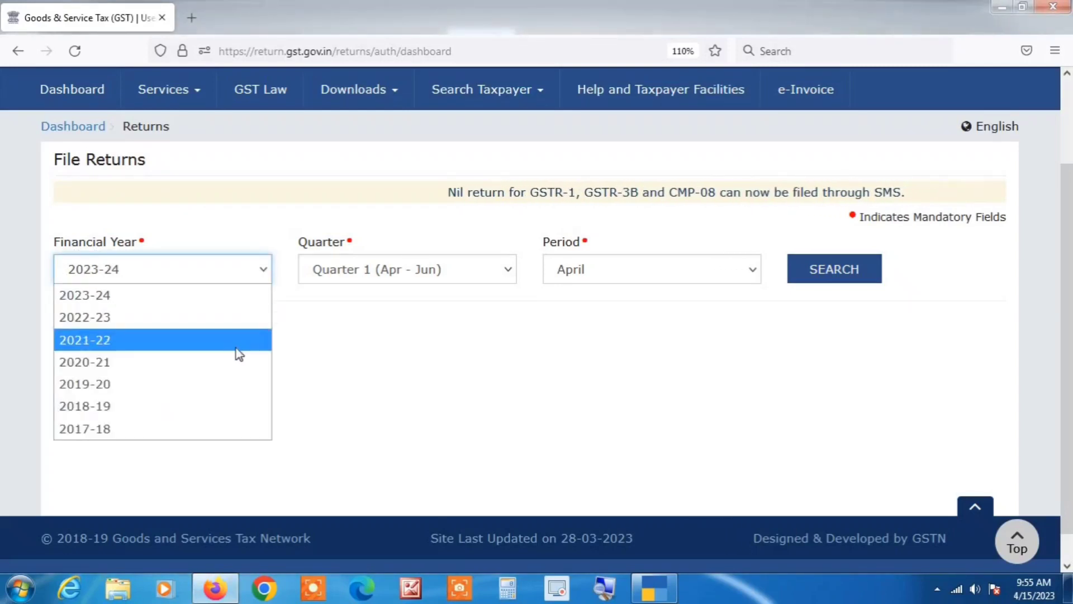
{"action": "left_click", "coordinate": [214, 318]}
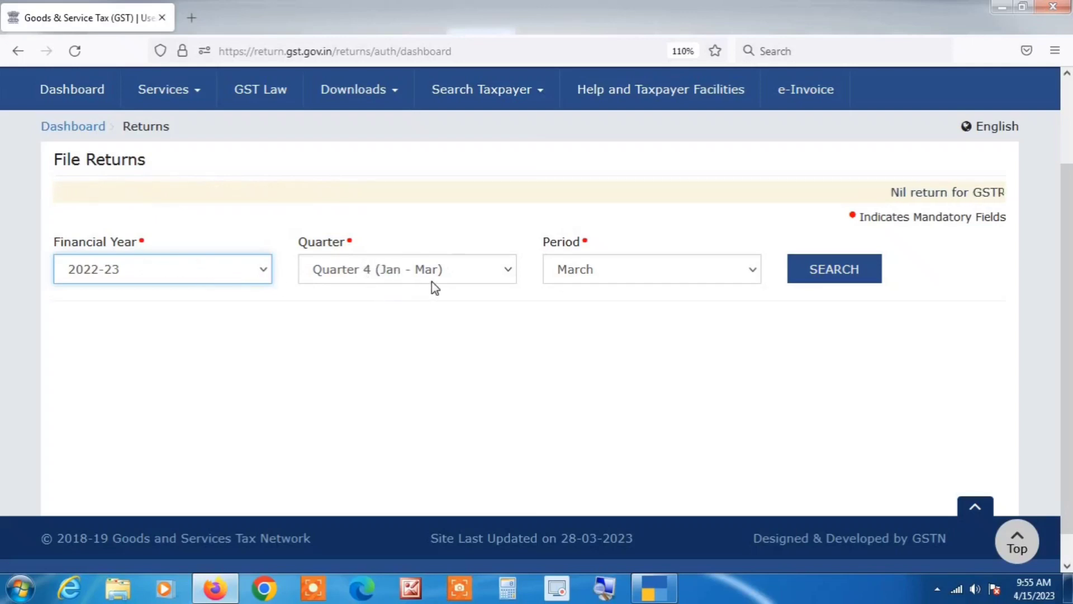
{"action": "left_click", "coordinate": [508, 271]}
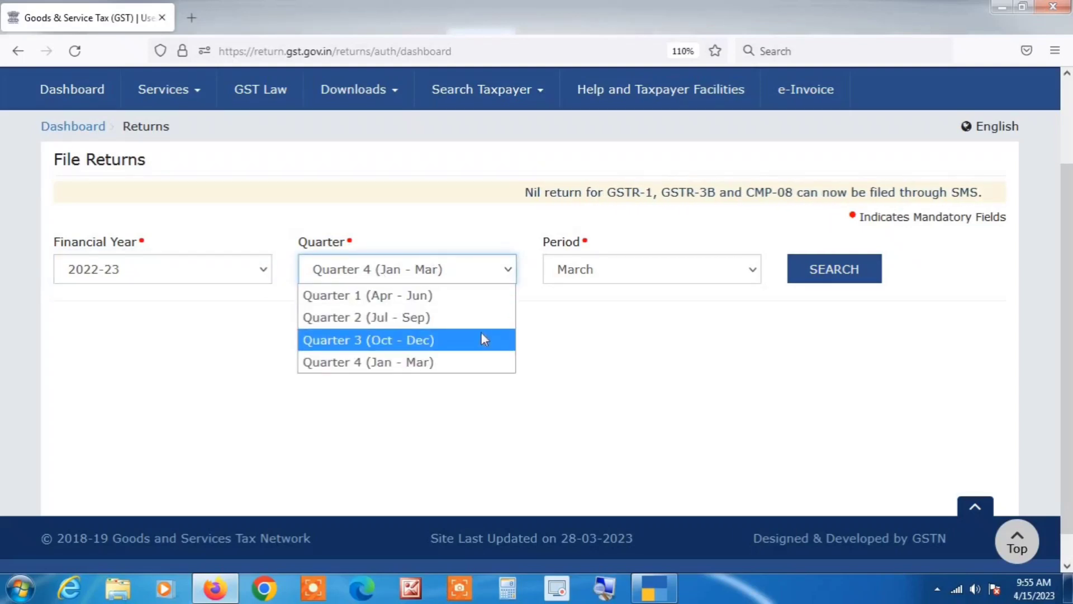
{"action": "left_click", "coordinate": [470, 367]}
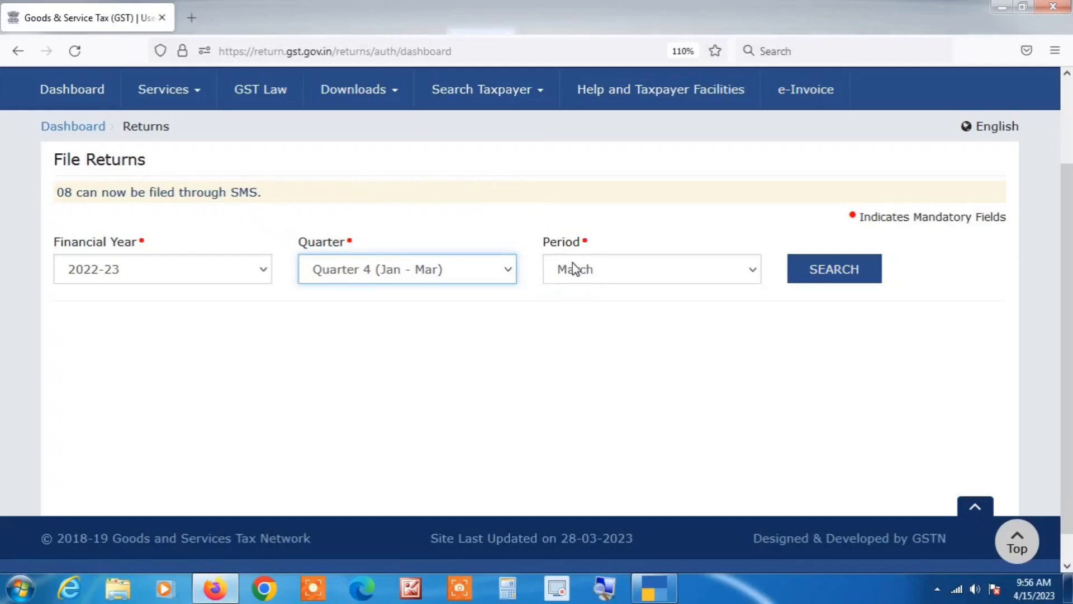
Try January and February as the return period within the quarter
{"action": "left_click", "coordinate": [755, 271]}
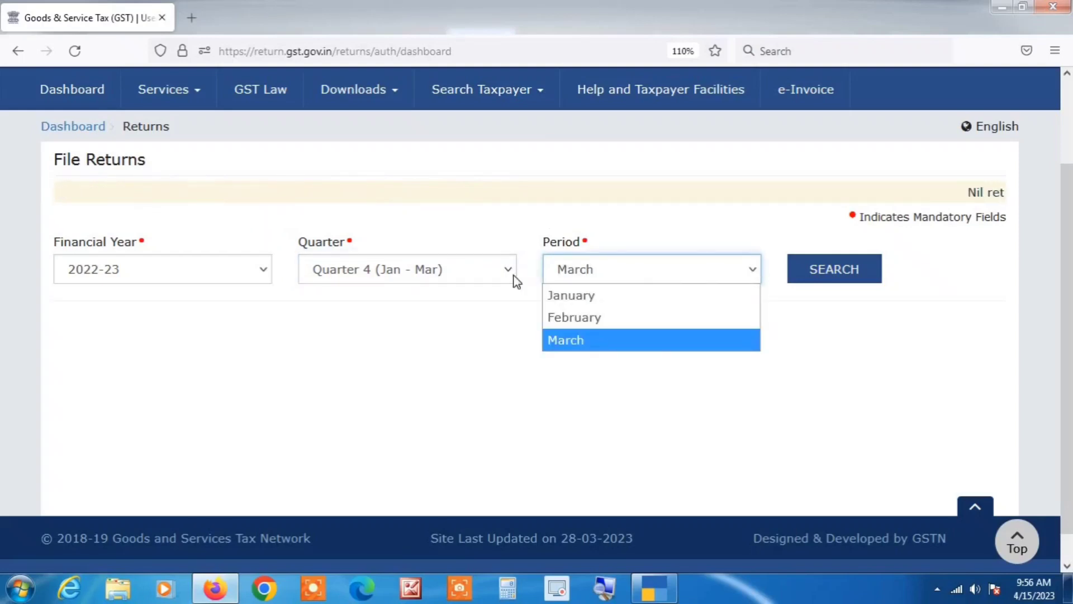
{"action": "left_click", "coordinate": [600, 297]}
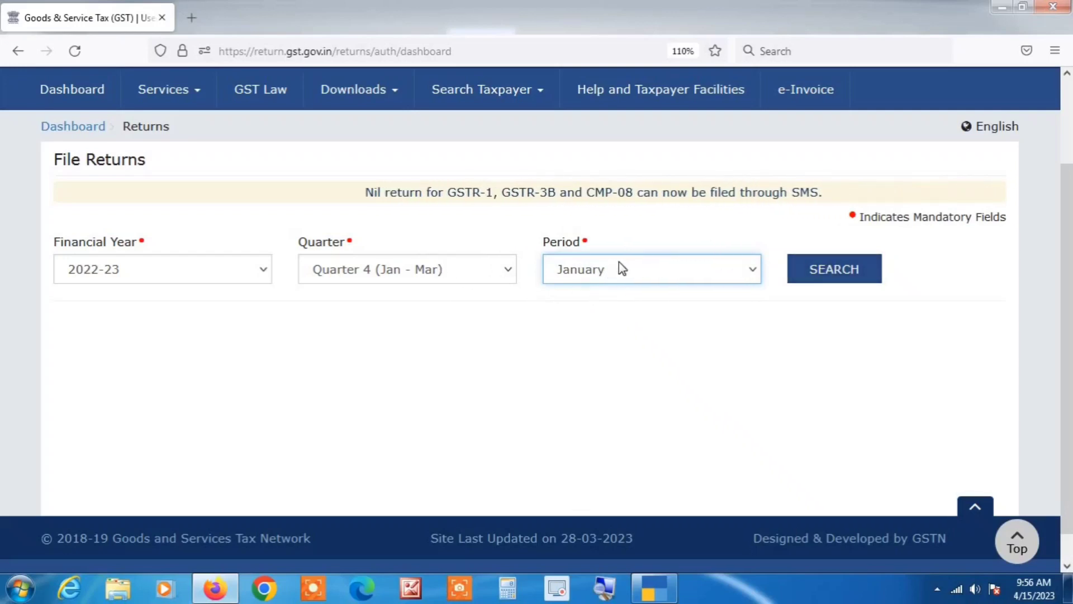
{"action": "left_click", "coordinate": [741, 270]}
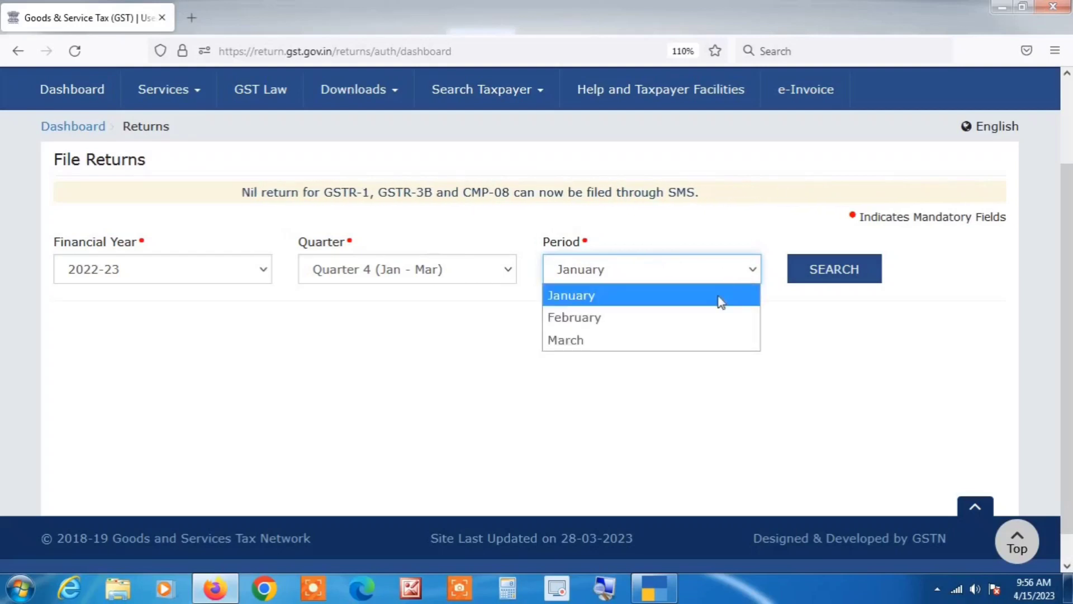
{"action": "left_click", "coordinate": [713, 316]}
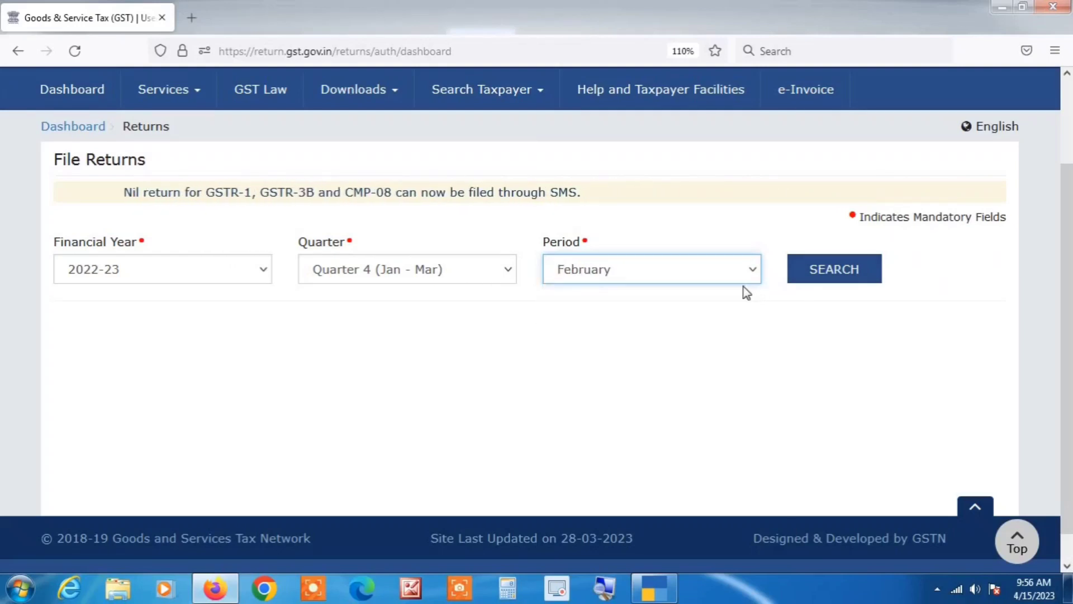
Set the return period to March and search for the returns of that period
{"action": "left_click", "coordinate": [755, 274]}
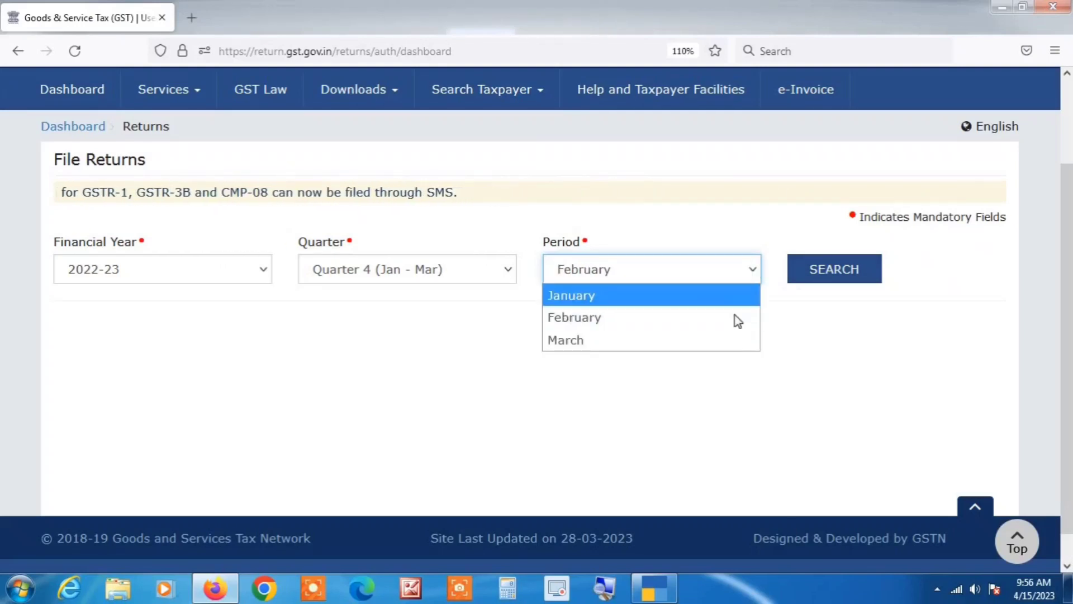
{"action": "left_click", "coordinate": [733, 340]}
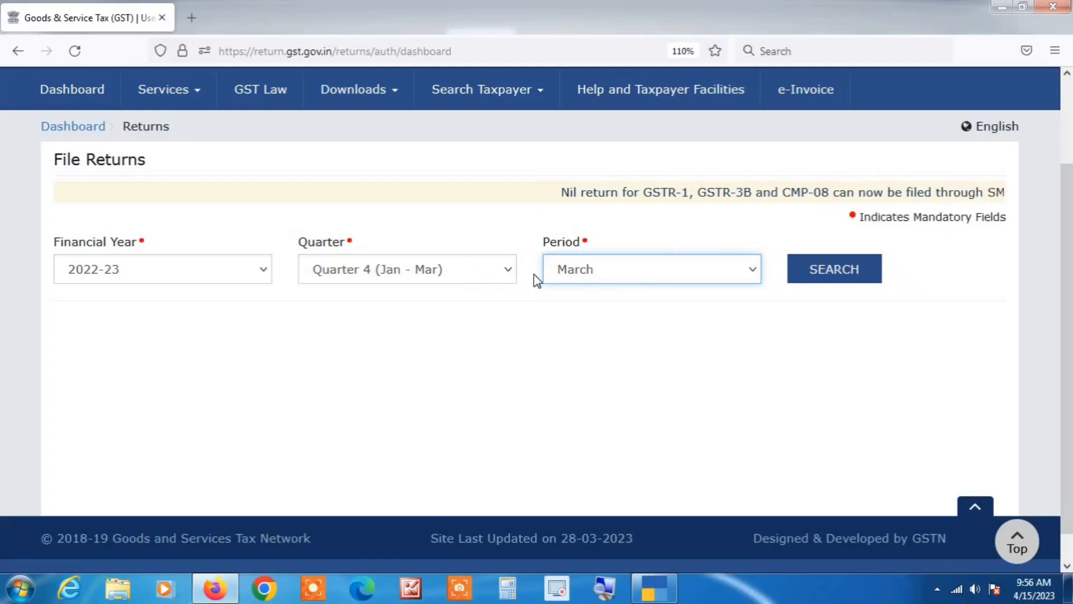
{"action": "left_click", "coordinate": [827, 277]}
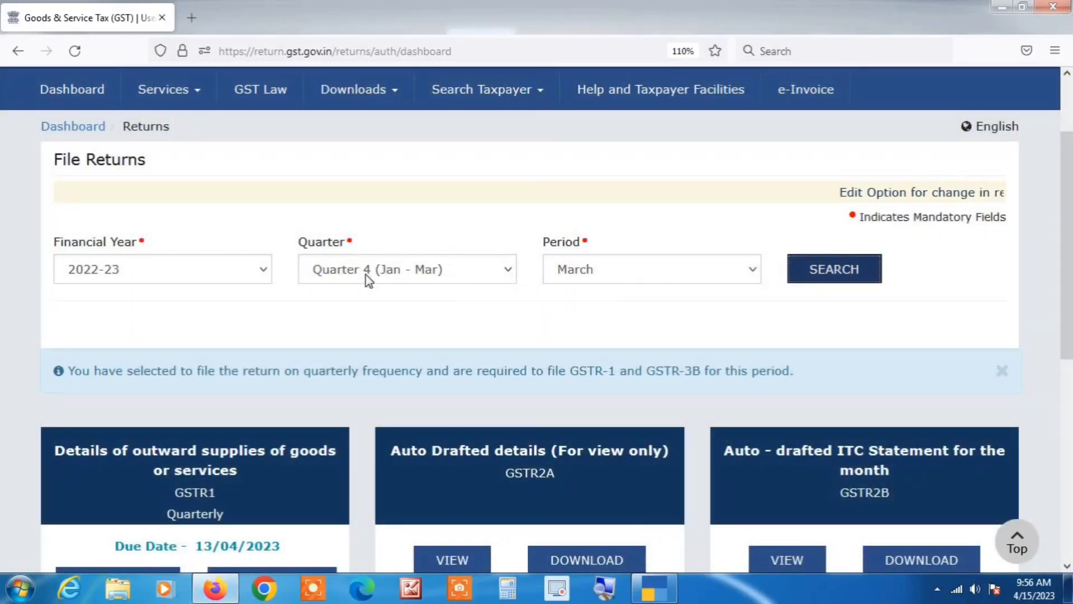
Open the quarterly GSTR-2B auto-drafted ITC statement for viewing
{"action": "scroll", "coordinate": [1018, 290], "scroll_direction": "down", "scroll_amount": 2}
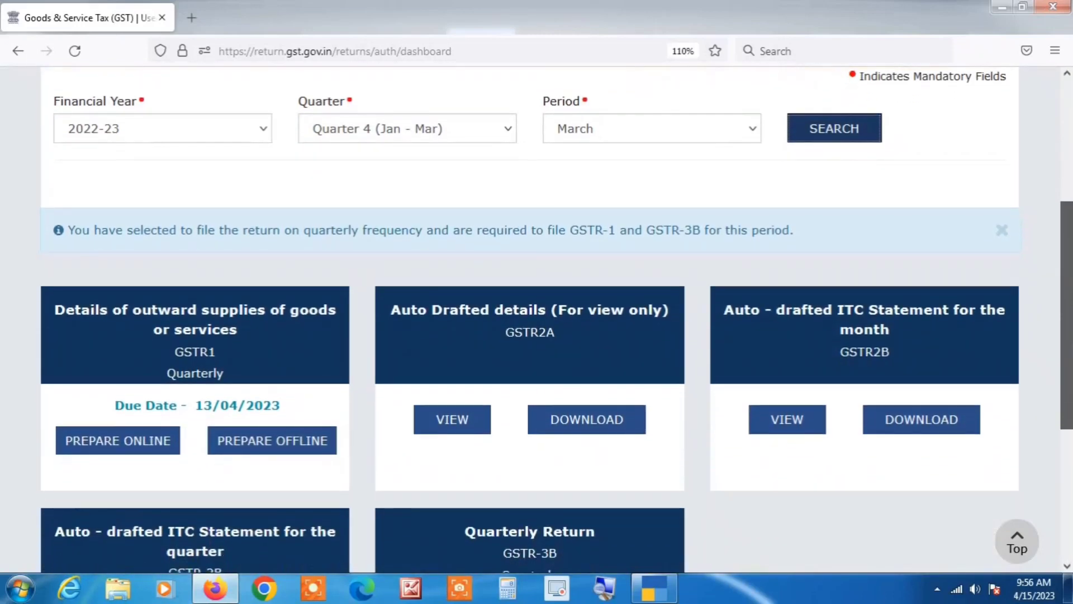
{"action": "scroll", "coordinate": [536, 322], "scroll_direction": "down", "scroll_amount": 2}
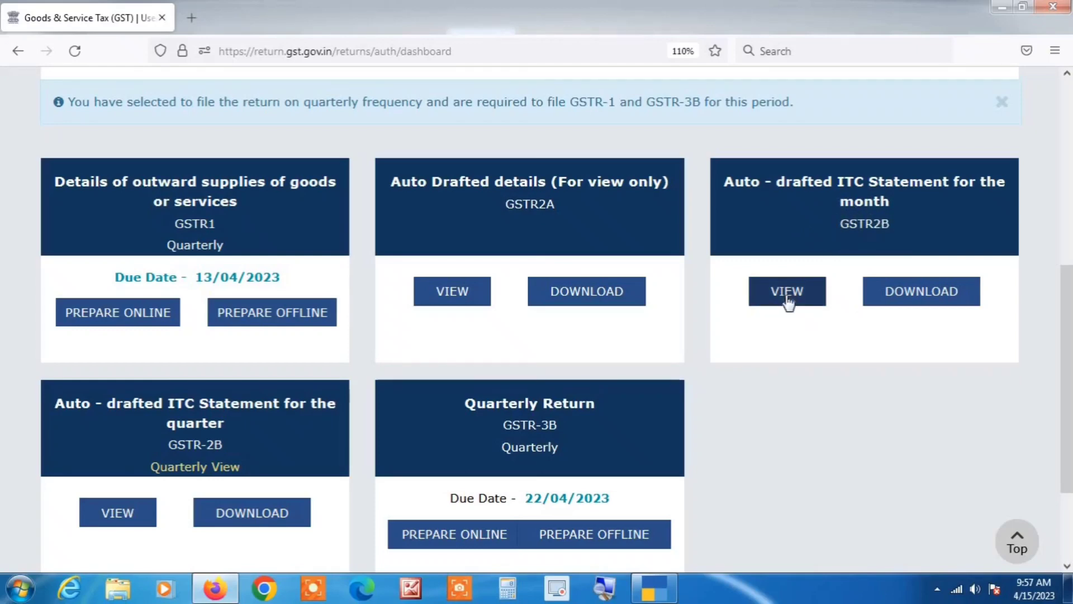
{"action": "scroll", "coordinate": [827, 380], "scroll_direction": "down", "scroll_amount": 3}
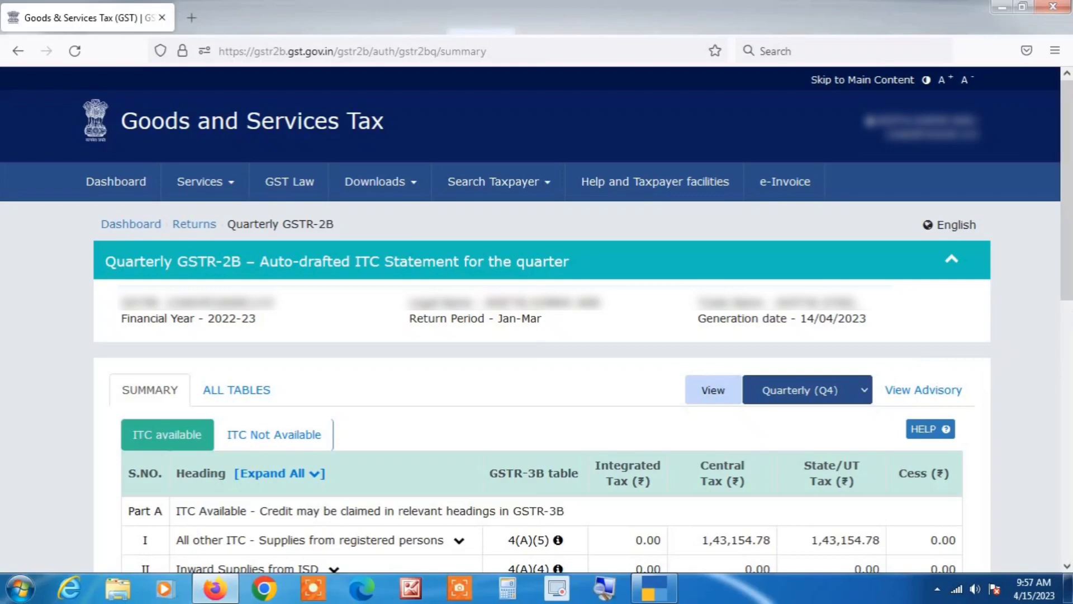
Expand all four Part A headings and the Part B Others heading in the ITC available summary to examine their sub-items
{"action": "left_click_drag", "start_coordinate": [1069, 240], "coordinate": [1069, 361]}
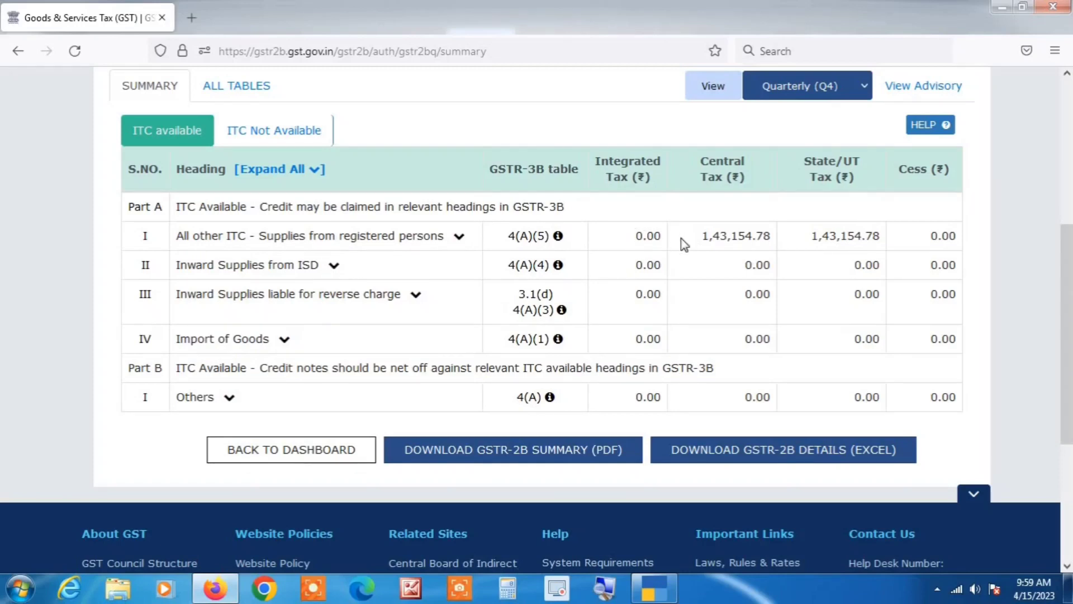
{"action": "left_click", "coordinate": [460, 237]}
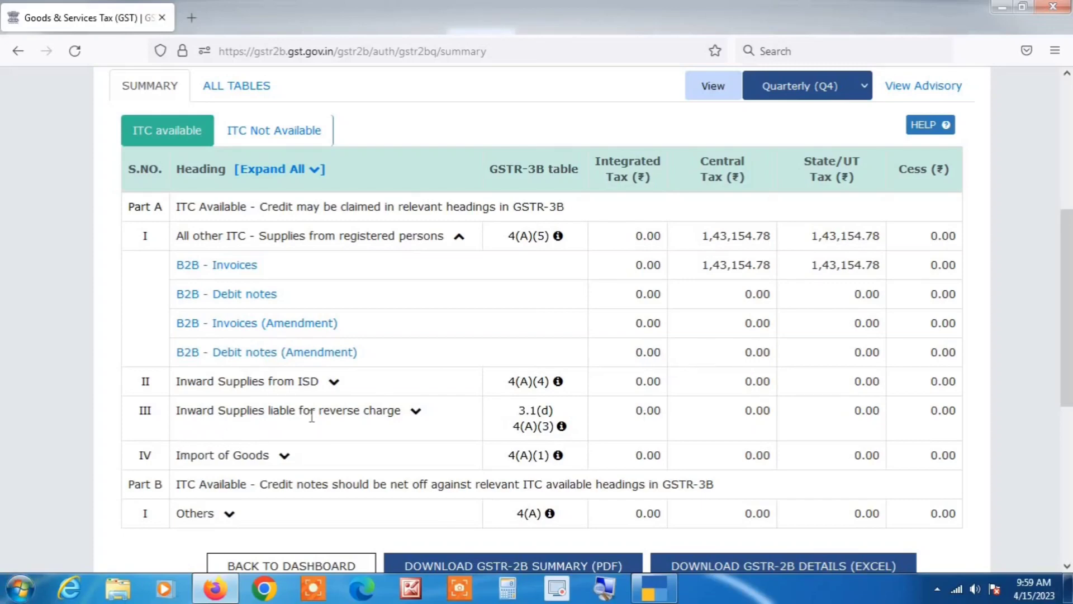
{"action": "scroll", "coordinate": [302, 414], "scroll_direction": "down", "scroll_amount": 2}
{"action": "left_click", "coordinate": [335, 305]}
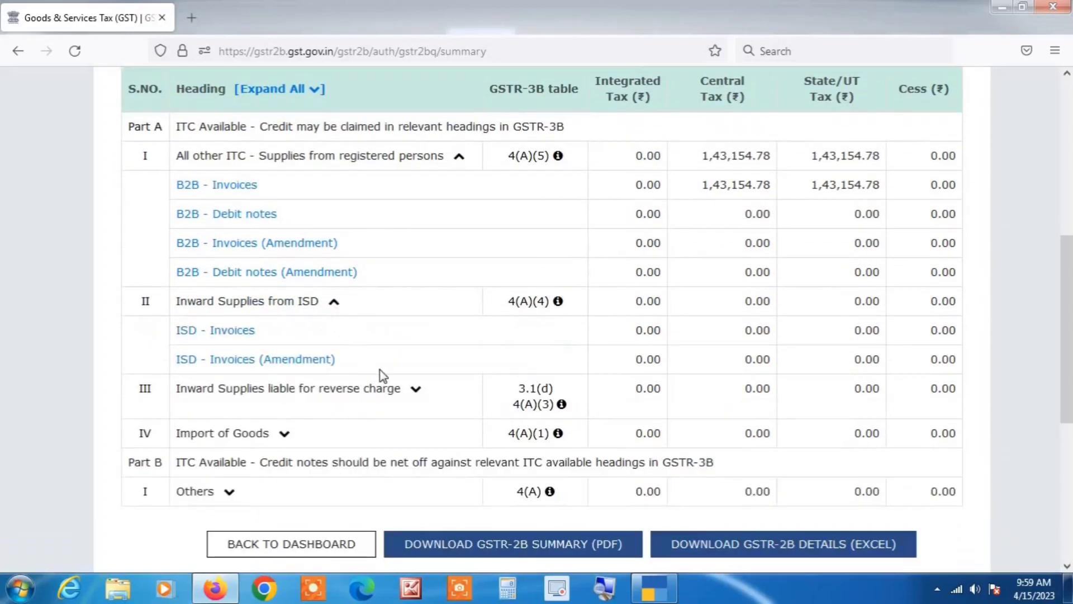
{"action": "left_click", "coordinate": [415, 391]}
{"action": "scroll", "coordinate": [412, 399], "scroll_direction": "down", "scroll_amount": 5}
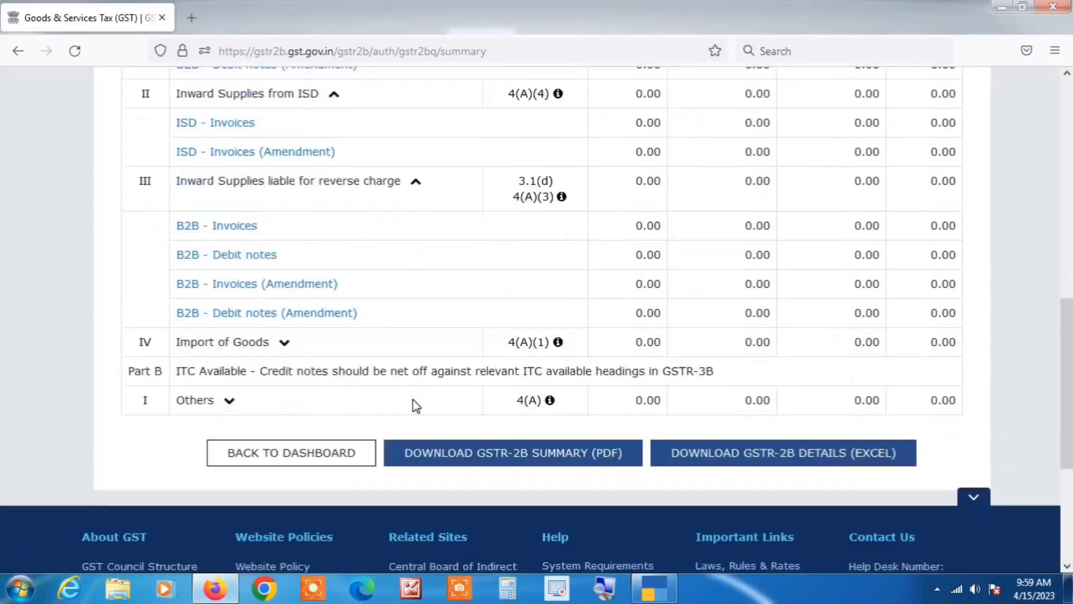
{"action": "left_click", "coordinate": [286, 313]}
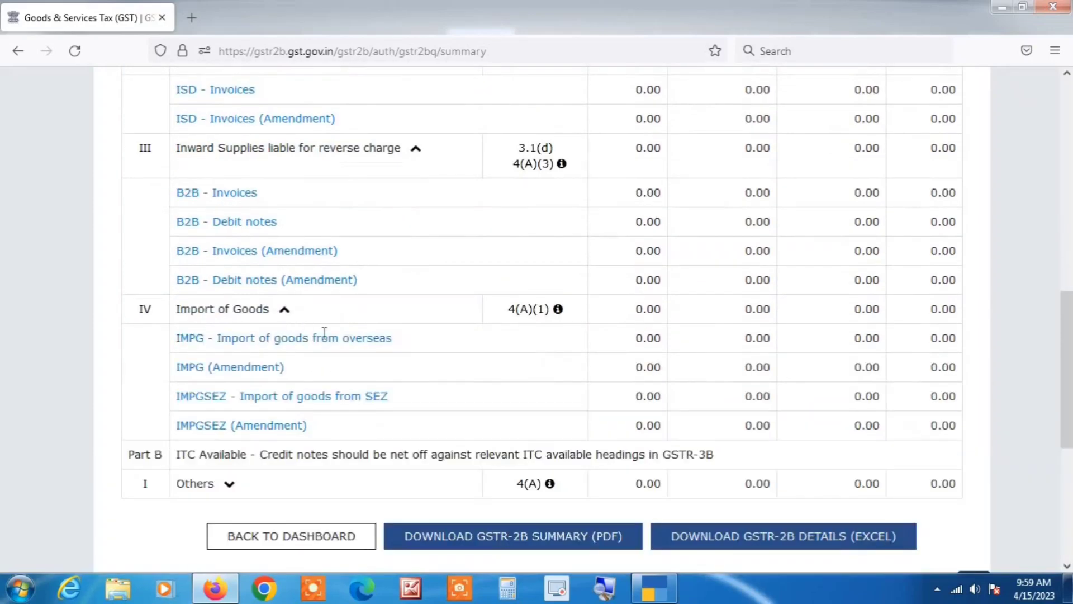
{"action": "scroll", "coordinate": [354, 344], "scroll_direction": "down", "scroll_amount": 3}
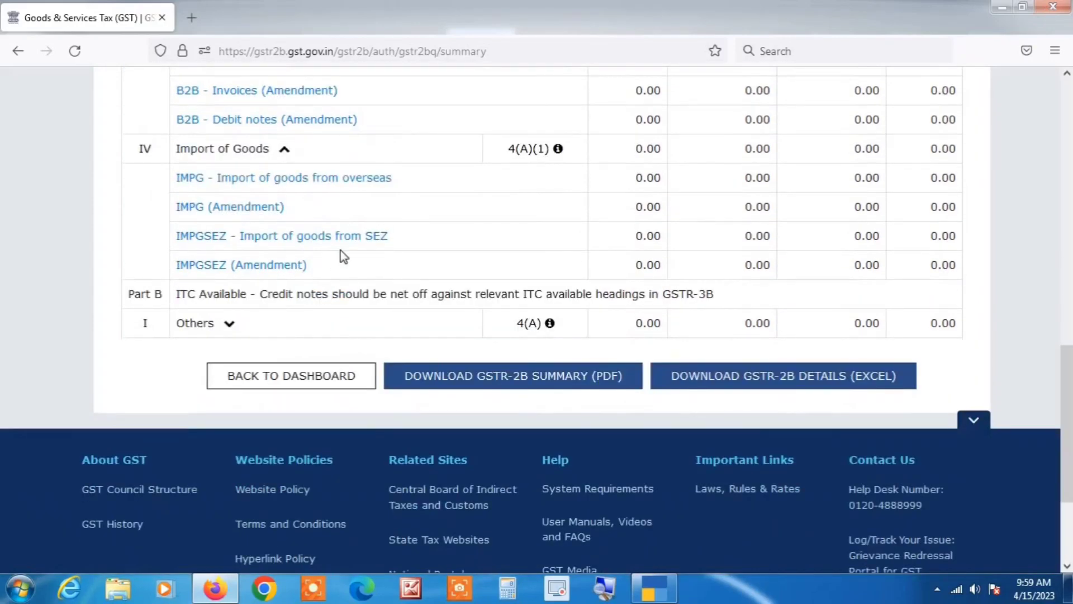
{"action": "left_click", "coordinate": [229, 325]}
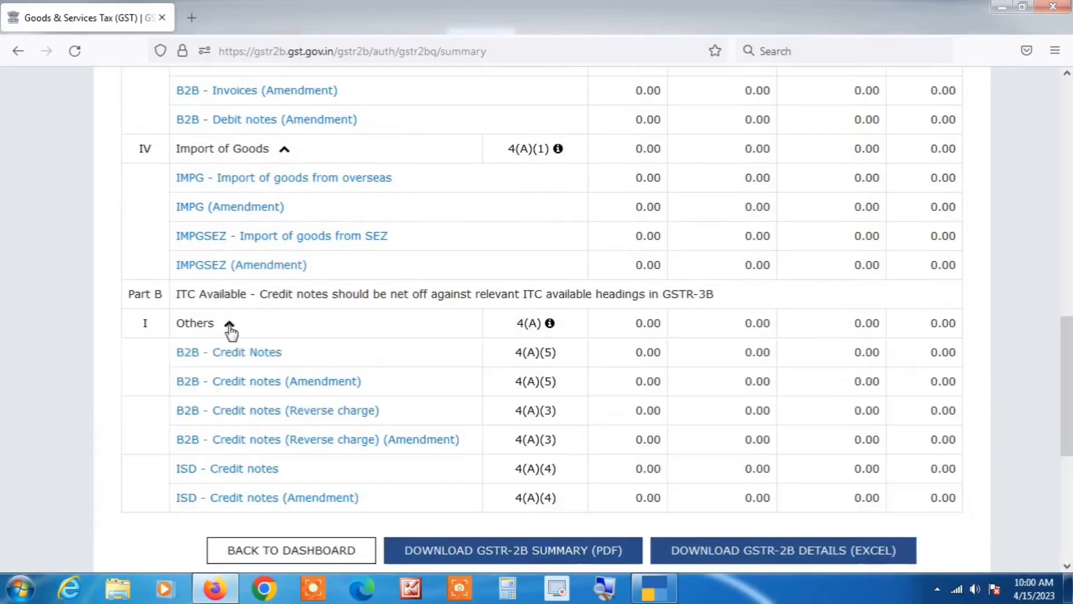
{"action": "scroll", "coordinate": [305, 330], "scroll_direction": "down", "scroll_amount": 2}
{"action": "scroll", "coordinate": [305, 330], "scroll_direction": "down", "scroll_amount": 2}
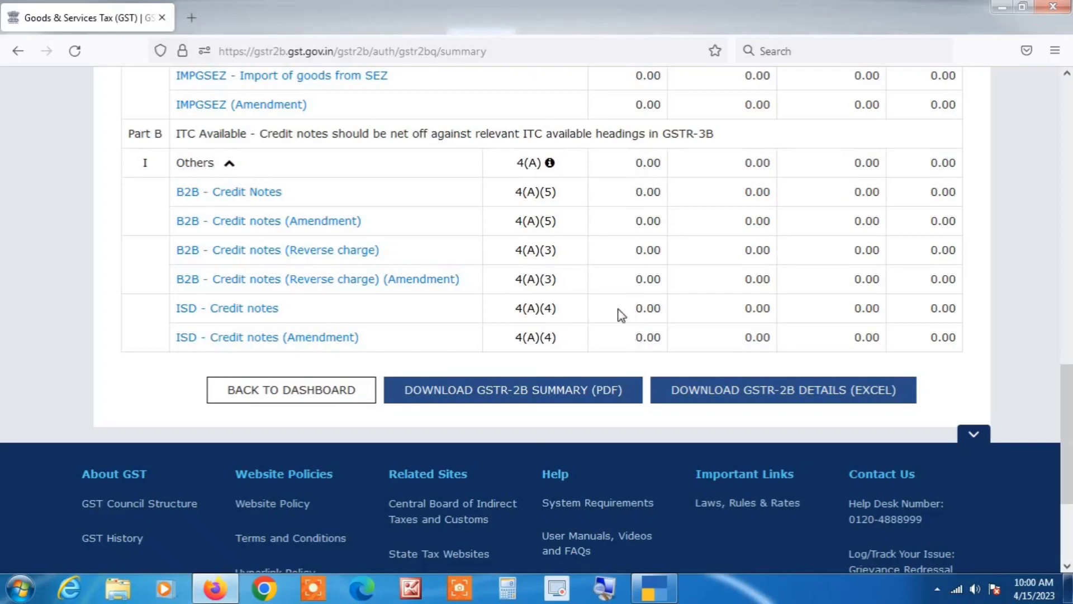
Open the B2B - Invoices details under All other ITC - Supplies from registered persons
{"action": "scroll", "coordinate": [614, 307], "scroll_direction": "up", "scroll_amount": 1}
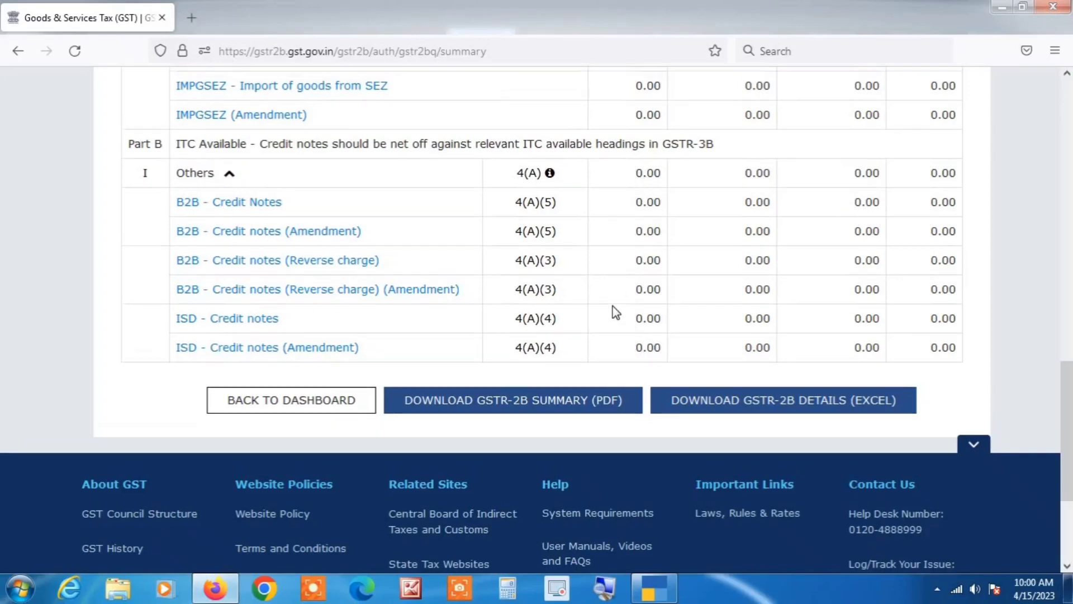
{"action": "scroll", "coordinate": [615, 311], "scroll_direction": "up", "scroll_amount": 10}
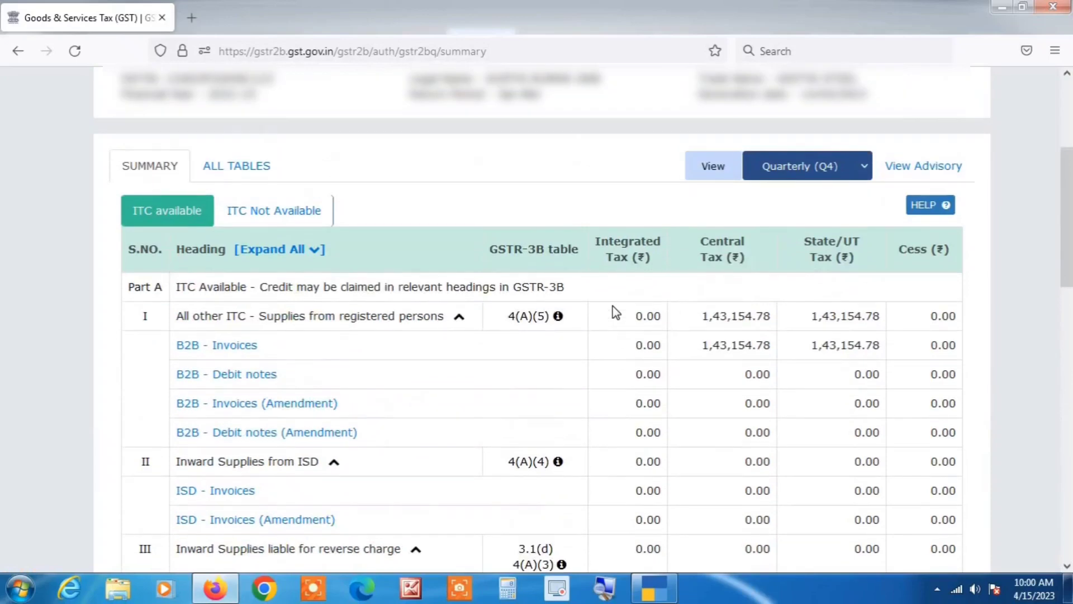
{"action": "scroll", "coordinate": [615, 312], "scroll_direction": "down", "scroll_amount": 3}
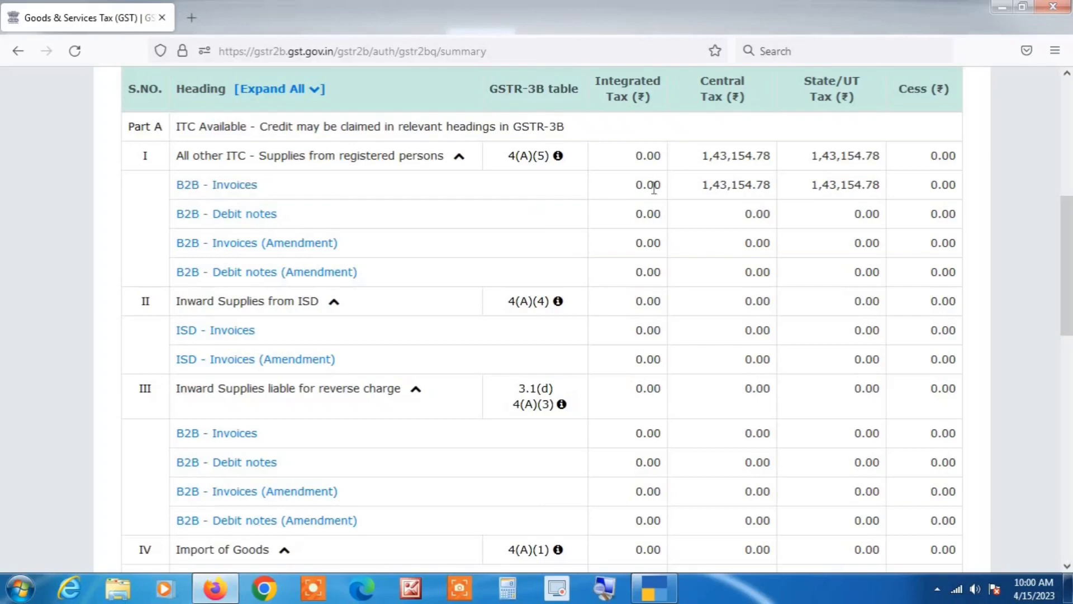
{"action": "left_click", "coordinate": [237, 190]}
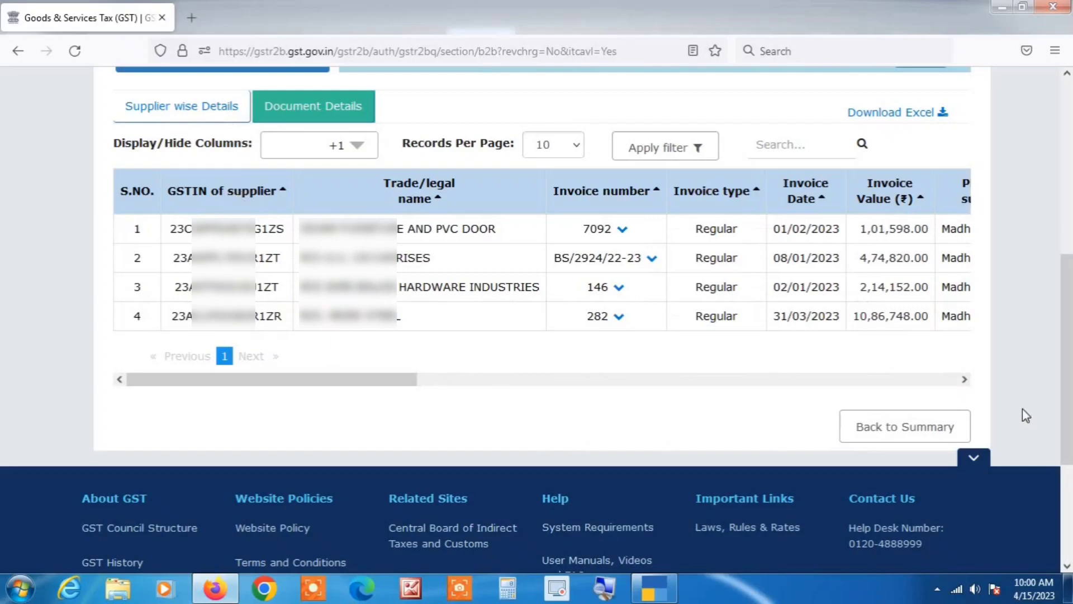
Examine the B2B document details across the supplier, invoice, place of supply, taxable value and tax columns
{"action": "left_click_drag", "start_coordinate": [1066, 413], "coordinate": [1062, 377]}
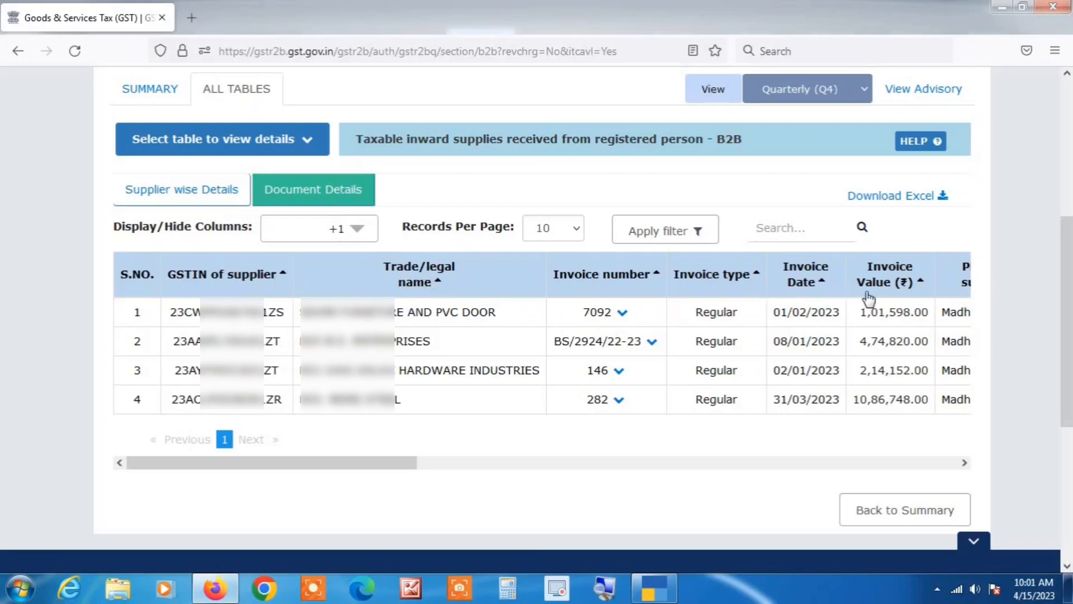
{"action": "left_click_drag", "start_coordinate": [393, 463], "coordinate": [548, 507]}
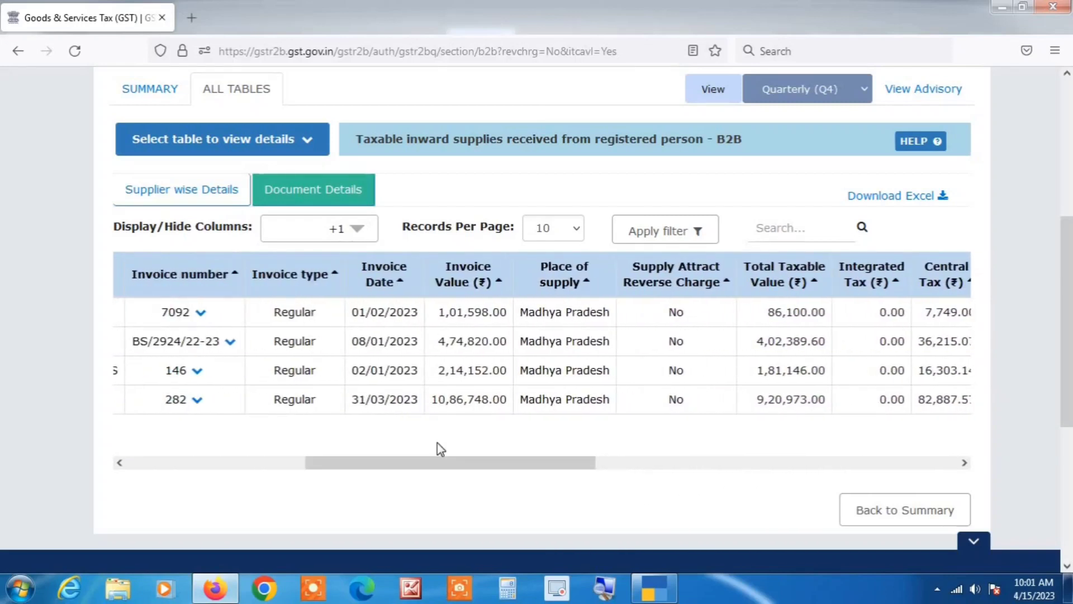
{"action": "left_click_drag", "start_coordinate": [453, 467], "coordinate": [193, 486]}
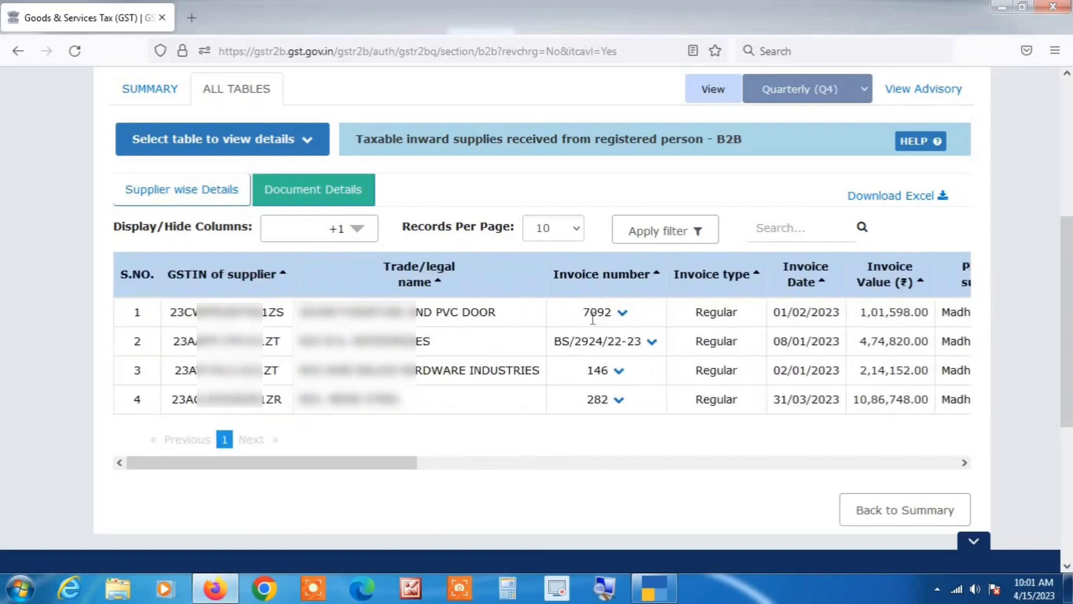